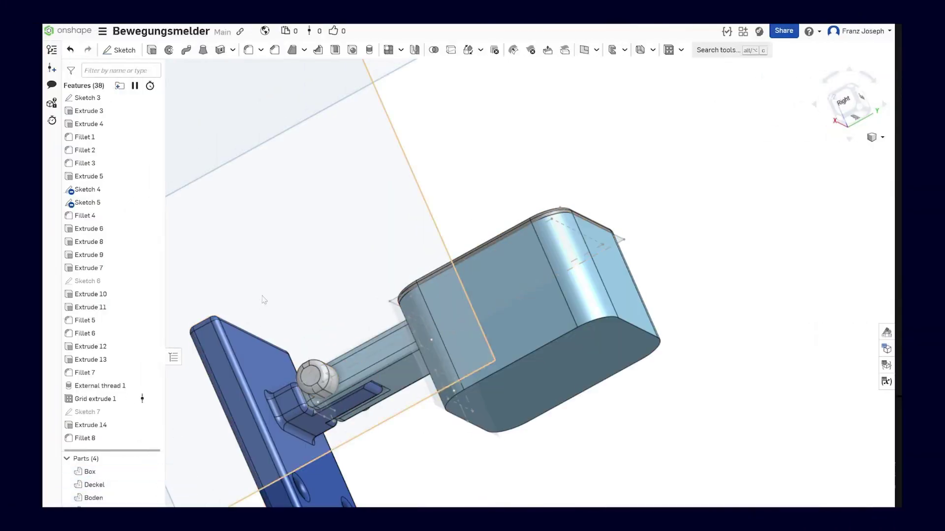
Step: Hide the Deckel hexagon-grid lid in Onshape and view the open sensor box
drag(264, 296, 279, 364)
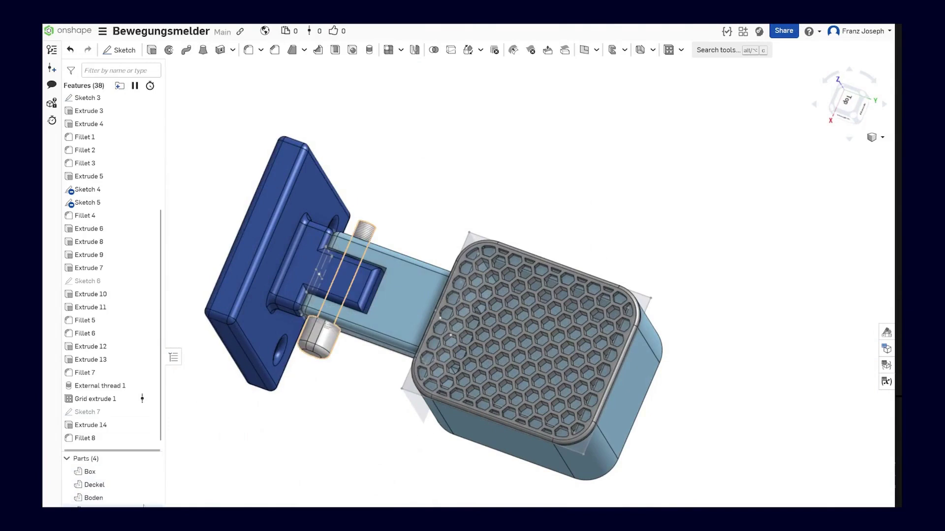
click(152, 485)
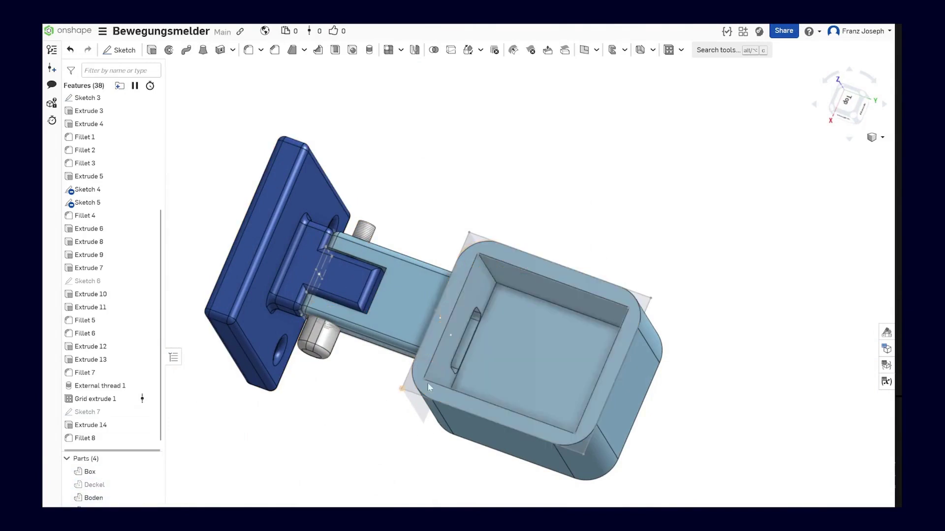
scroll(530, 340, up, 5)
drag(529, 335, 483, 341)
scroll(434, 411, down, 5)
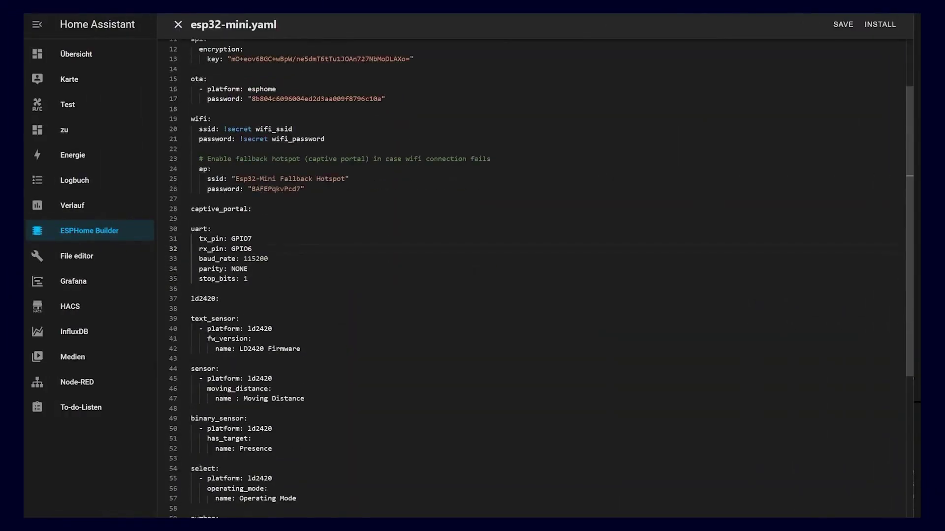
scroll(542, 279, down, 6)
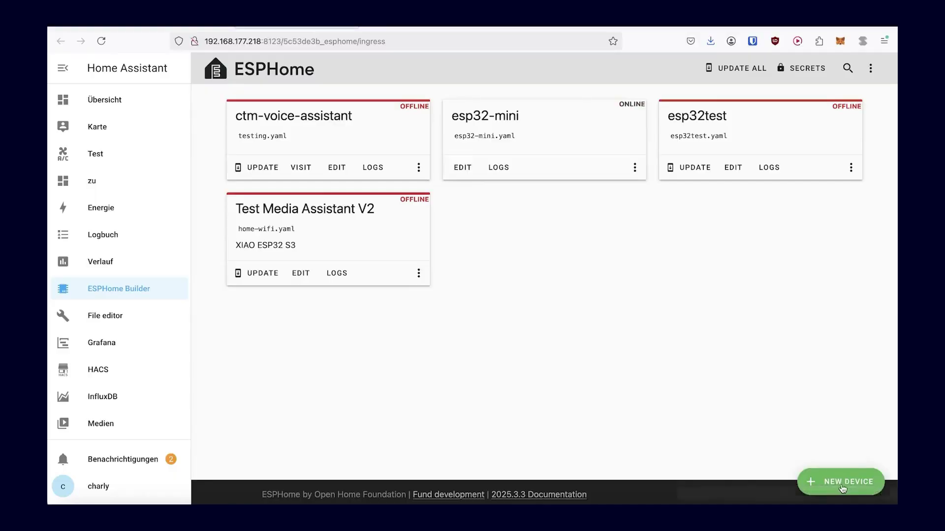
Step: Create a new ESP32-C3 device named 'tracker', skipping the install step
click(843, 484)
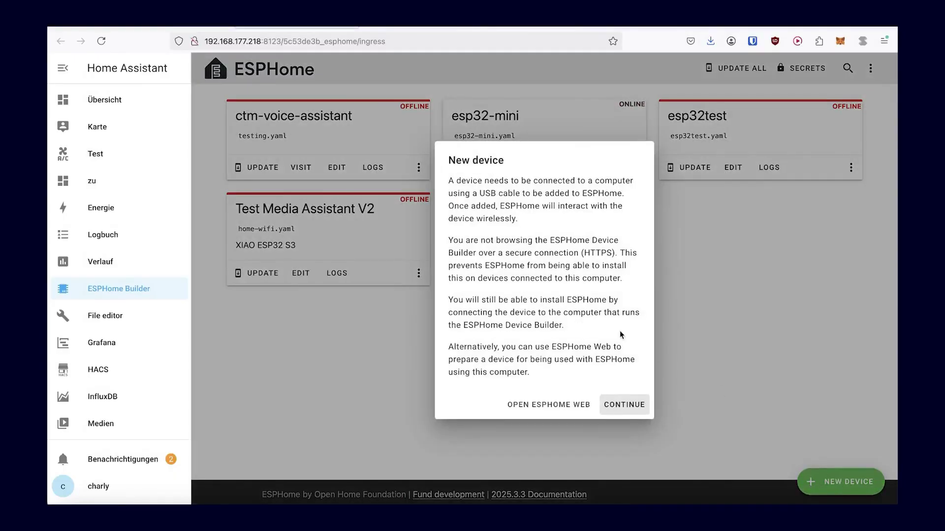
click(624, 405)
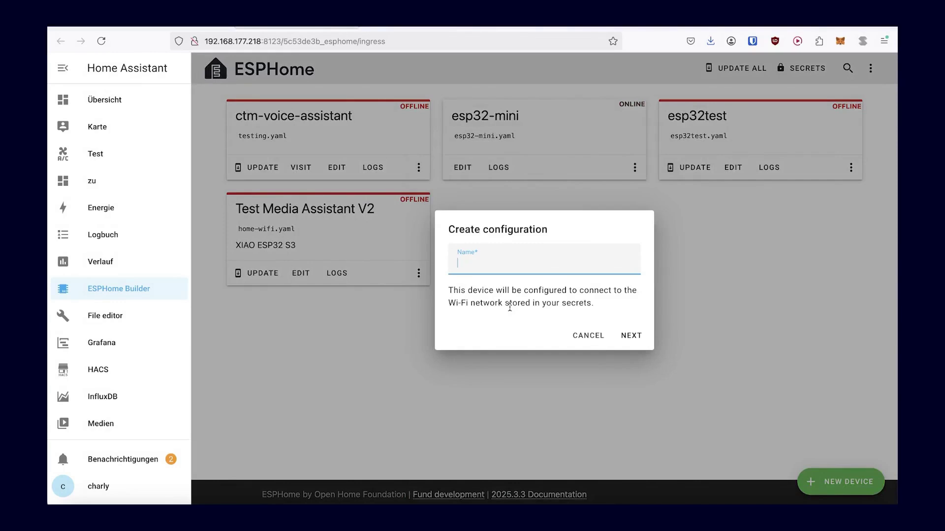
text(tracker)
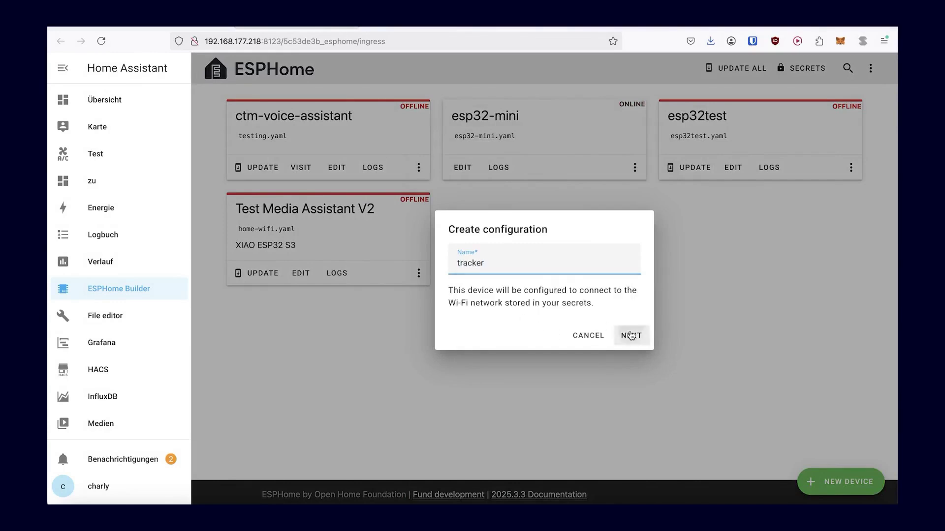
click(631, 335)
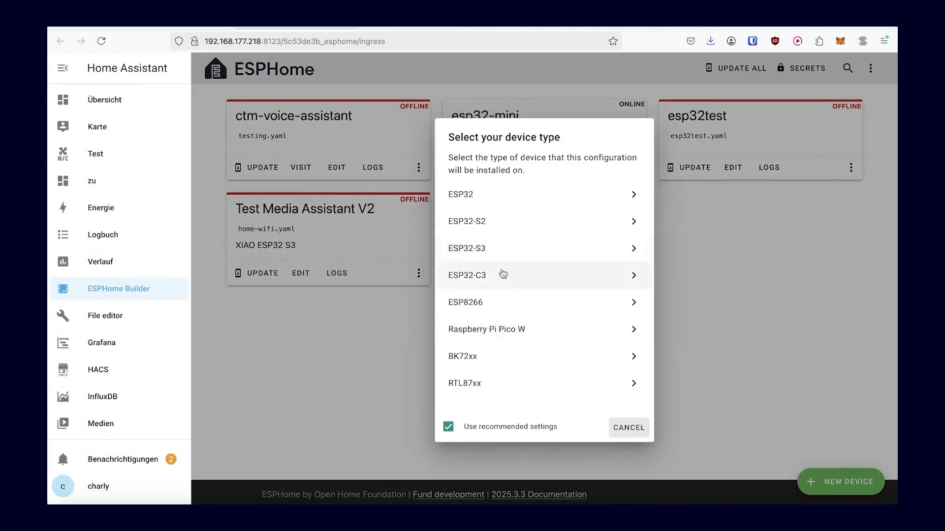
click(475, 283)
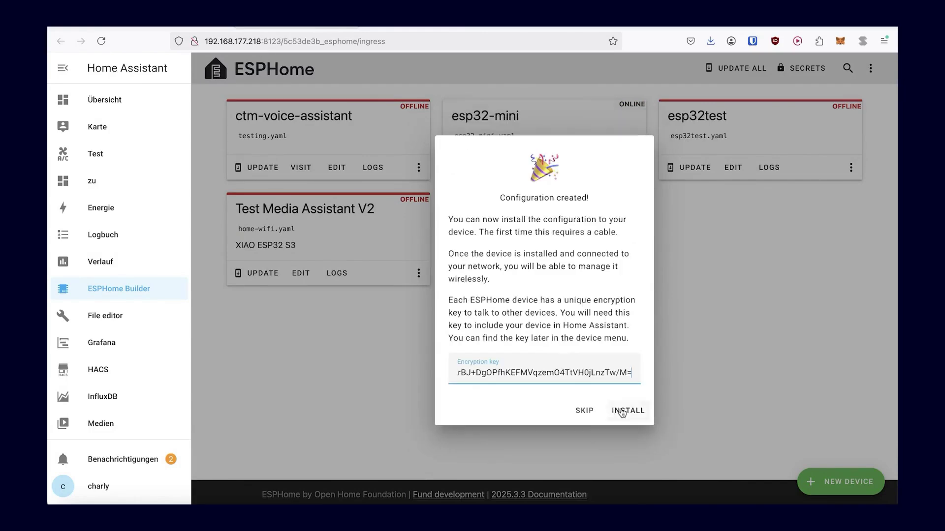
click(595, 414)
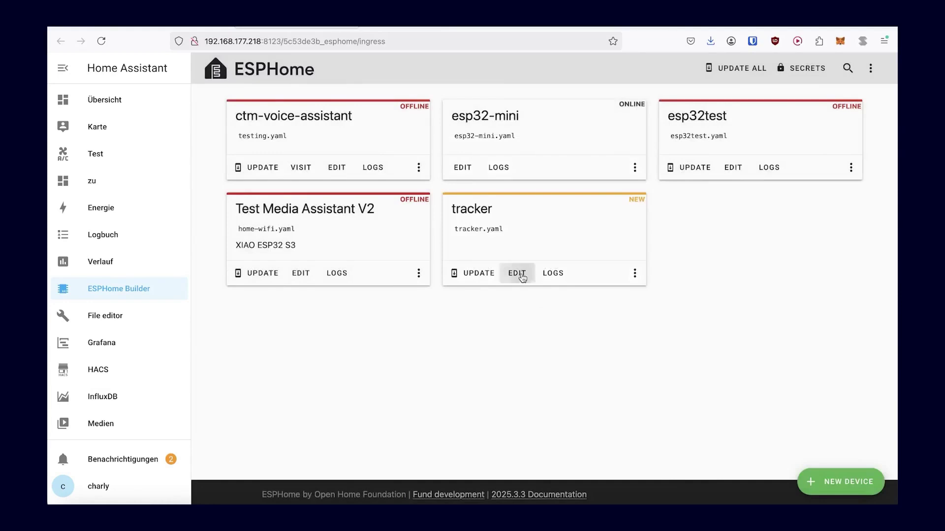
Step: Paste the ld2420 YAML into tracker.yaml, save it, and install via Manual download
click(517, 273)
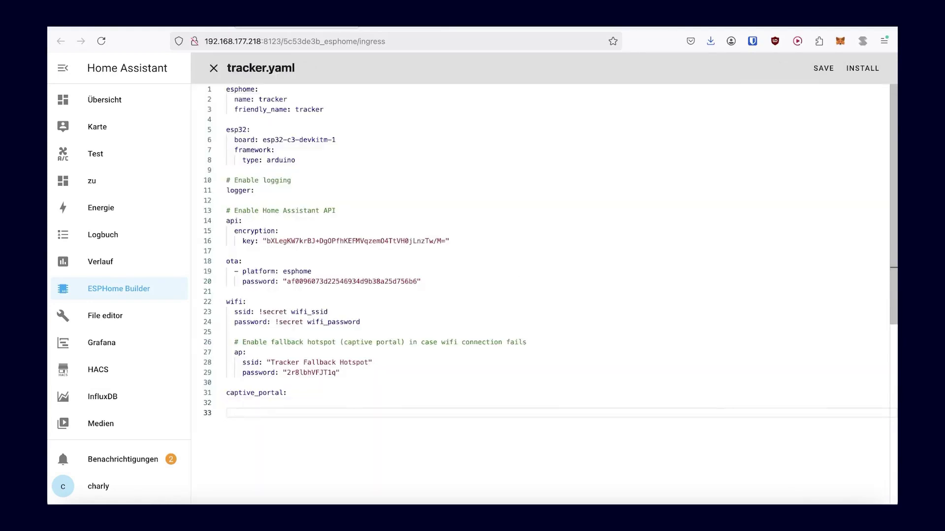
key(ctrl+v)
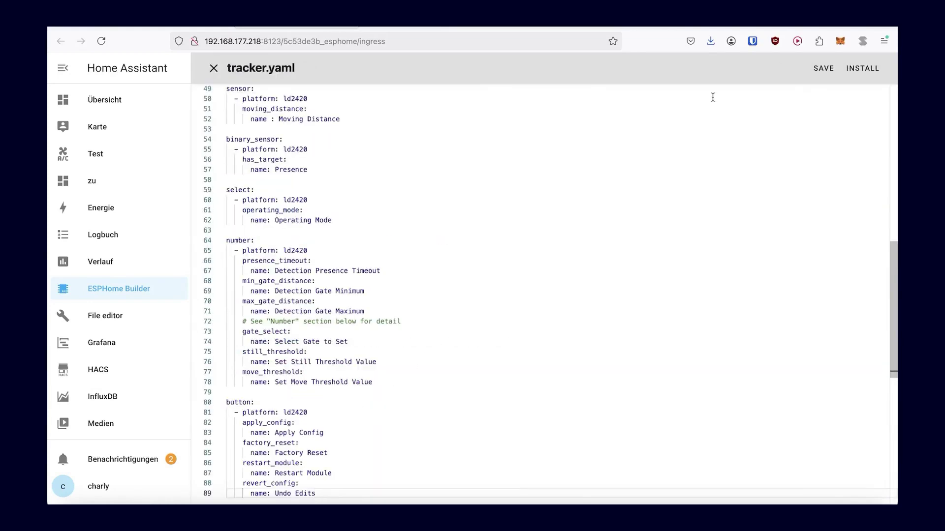
click(860, 68)
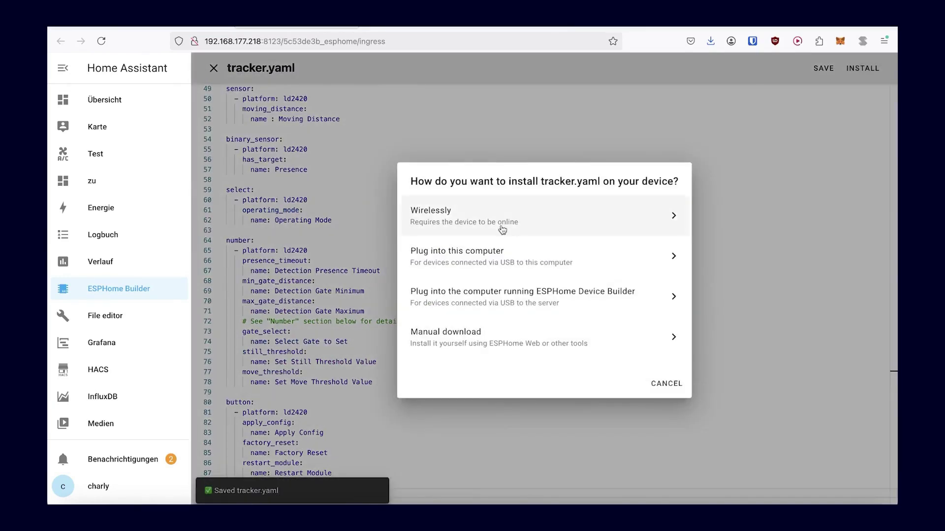
click(486, 340)
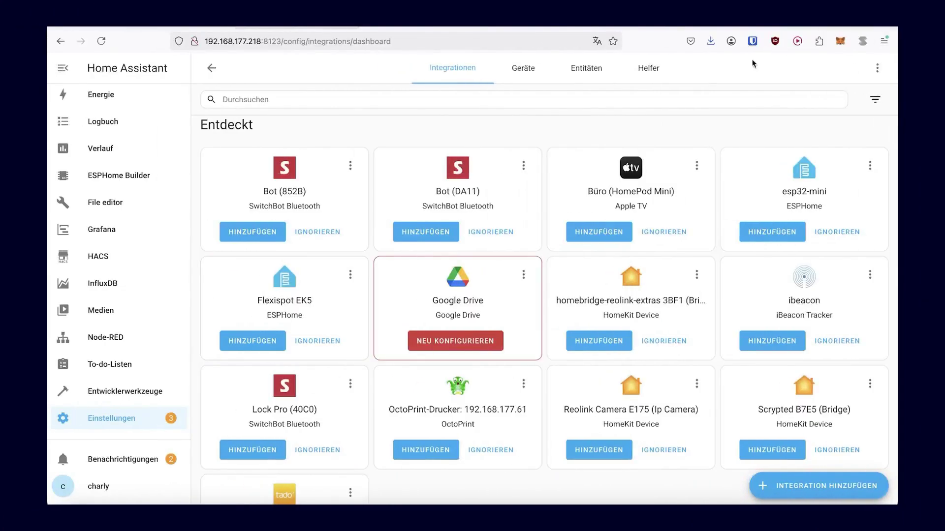
Step: Add the discovered esp32-mini node to Home Assistant and open its device page
click(771, 226)
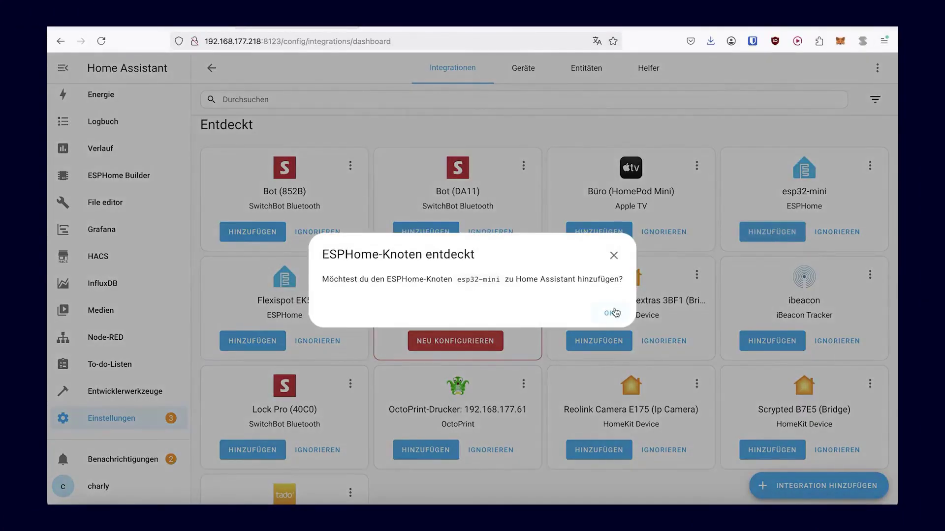
click(613, 313)
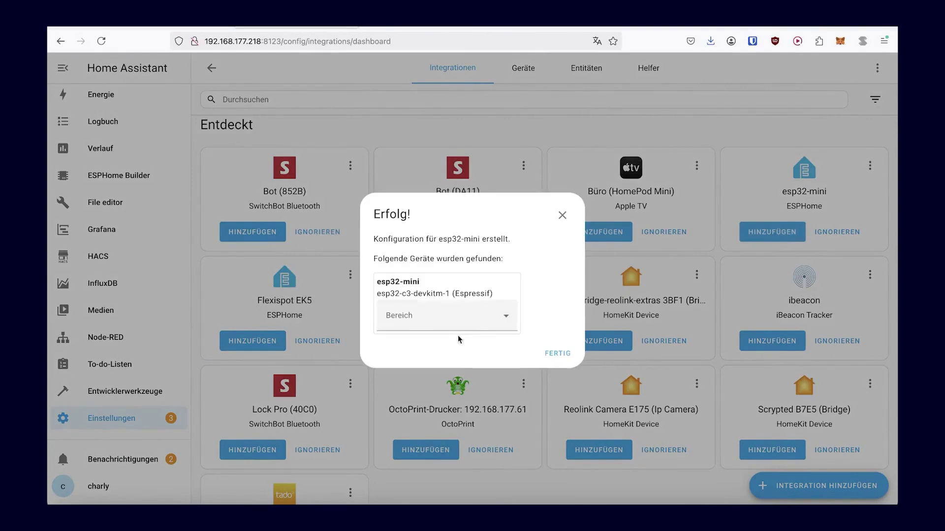
click(557, 354)
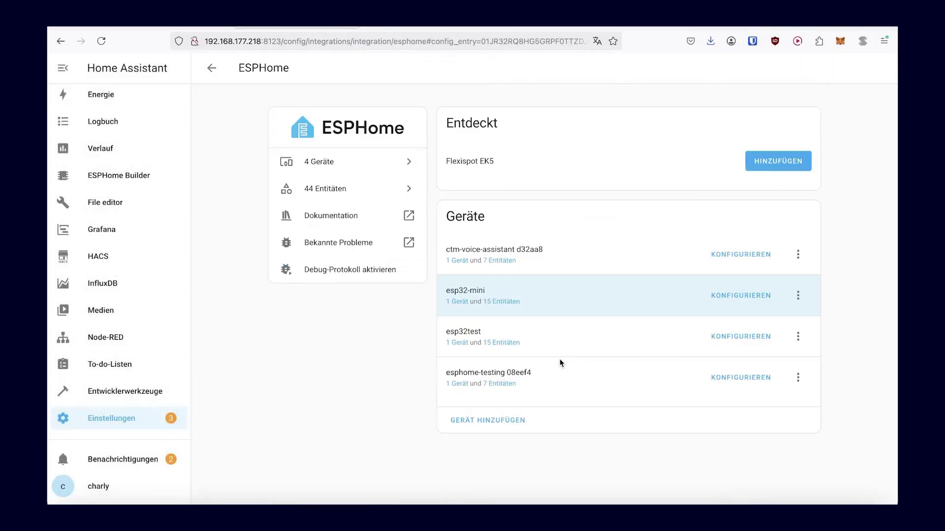
click(468, 310)
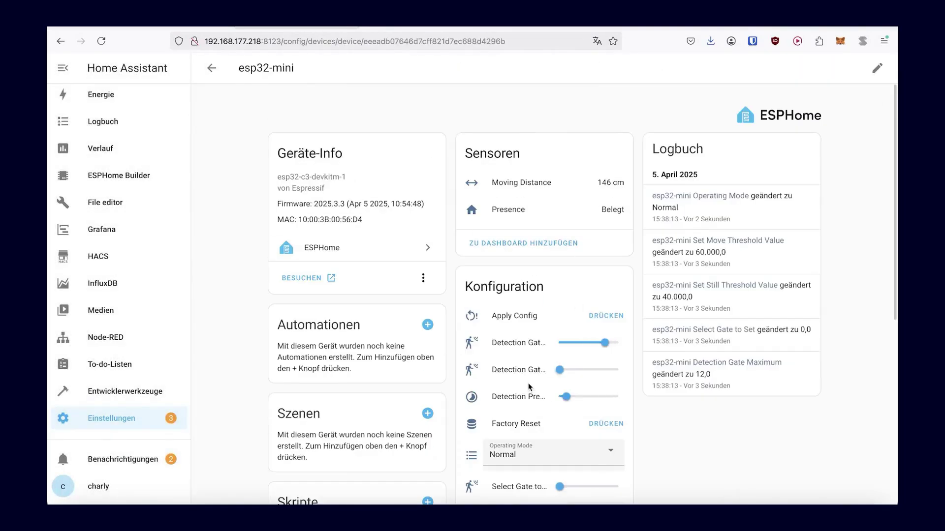
Step: Review the esp32-mini Detection Gate Maximum and Minimum settings
scroll(530, 387, down, 3)
scroll(527, 386, down, 5)
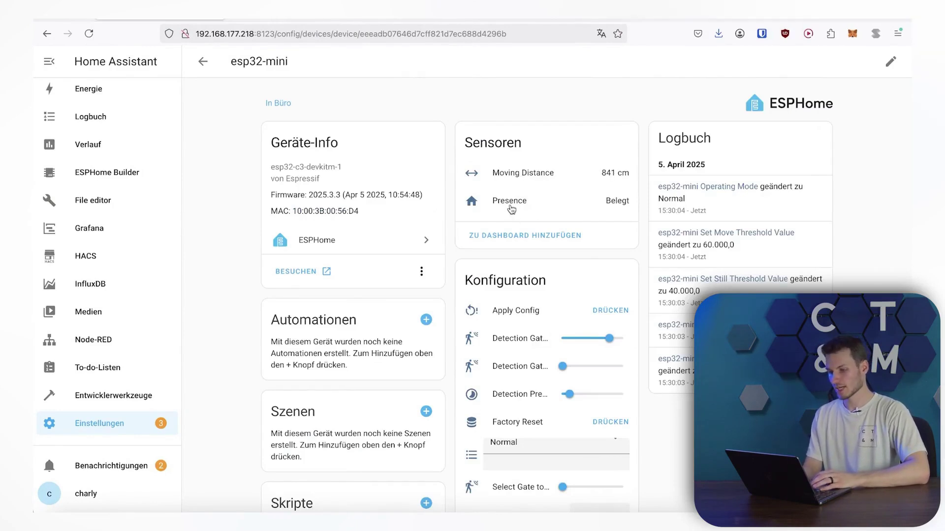
click(510, 207)
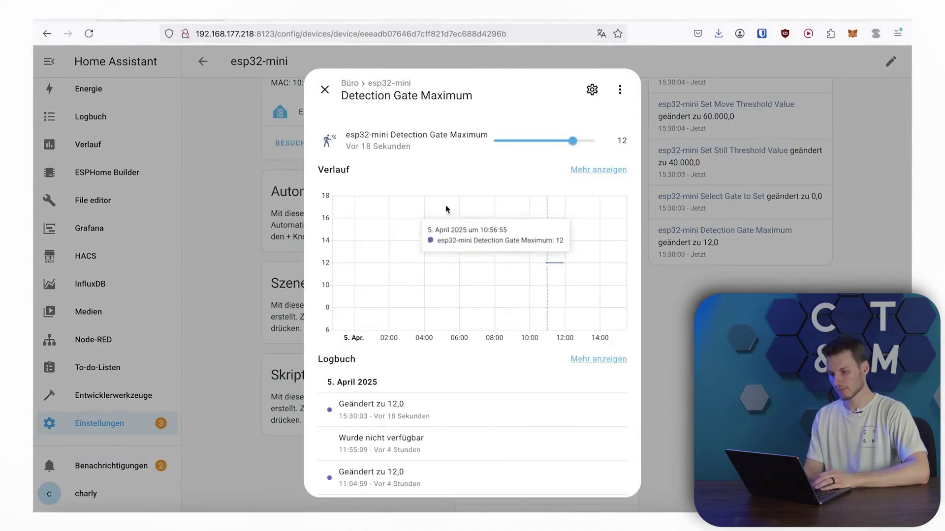
click(323, 91)
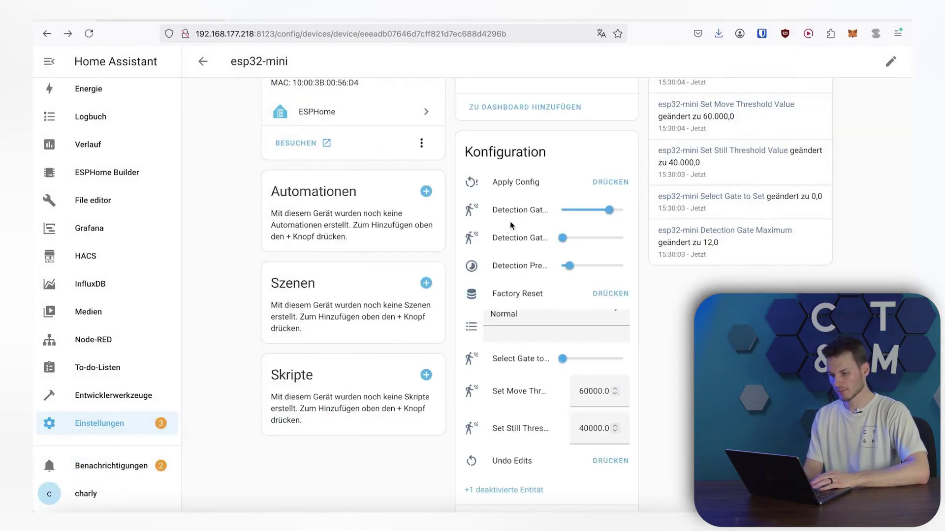
click(520, 240)
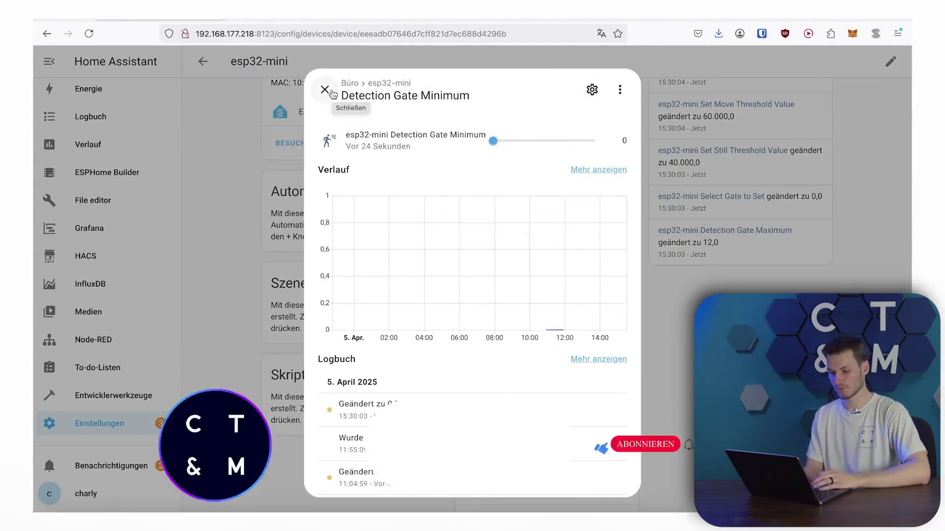
click(324, 89)
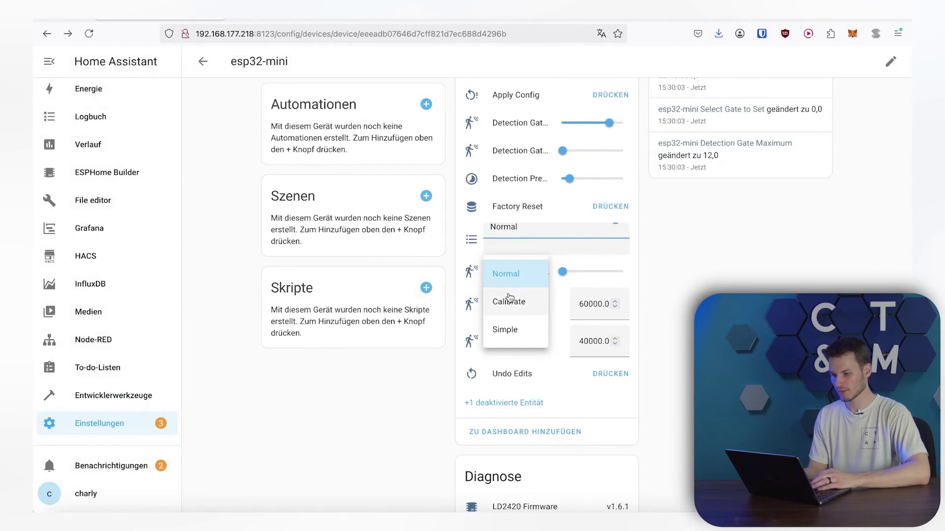
Step: Keep Operating Mode at Normal, check move/still thresholds, and reveal the disabled Firmware entity
click(738, 242)
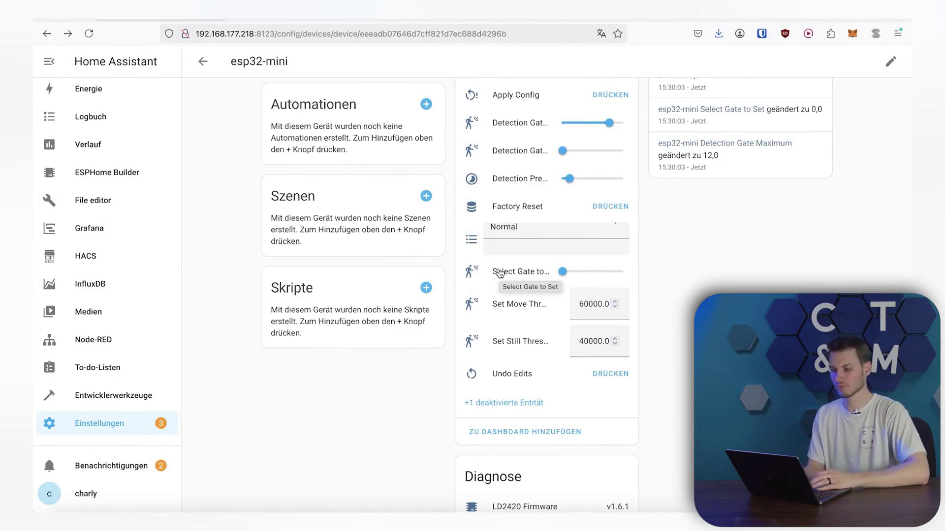
click(517, 303)
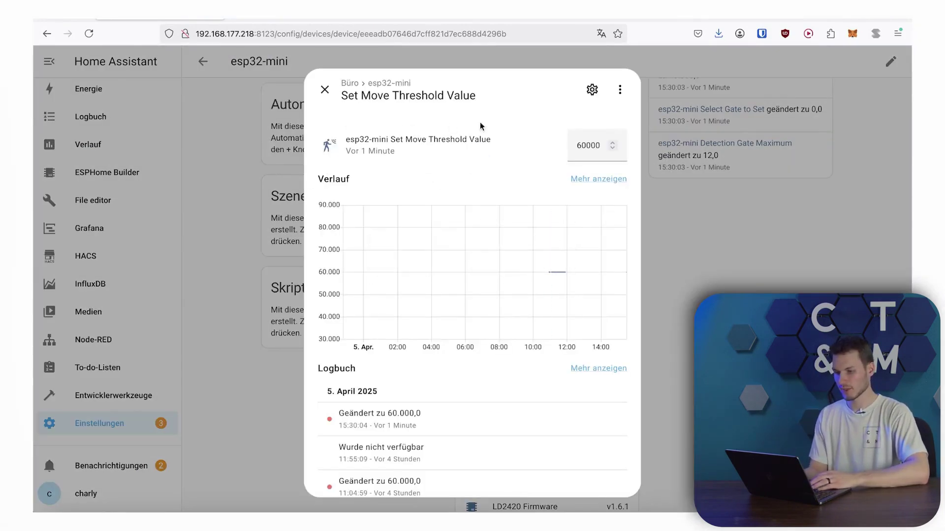
click(324, 89)
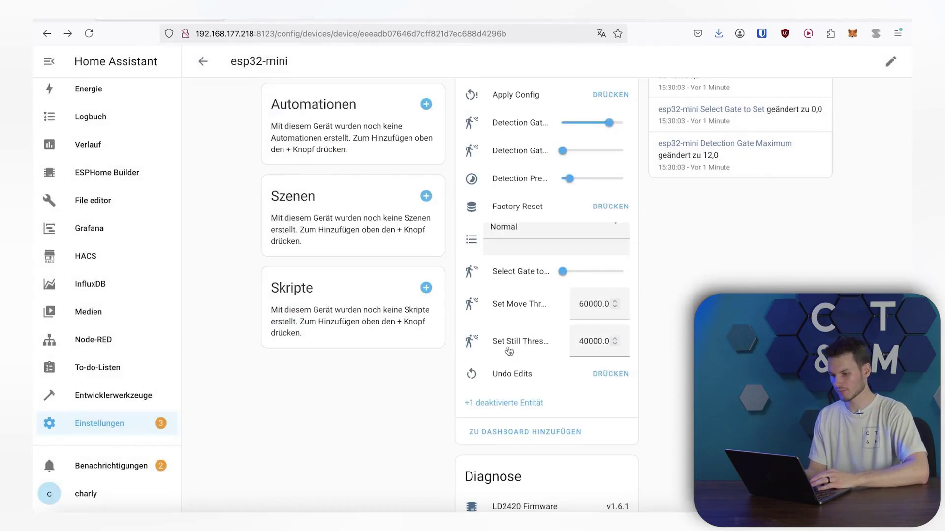
click(508, 348)
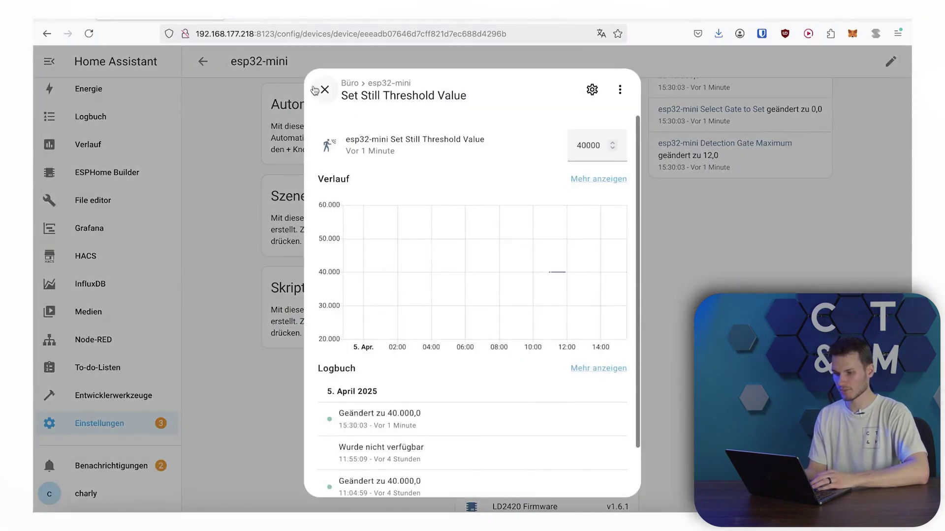
click(325, 89)
scroll(489, 382, down, 3)
click(504, 314)
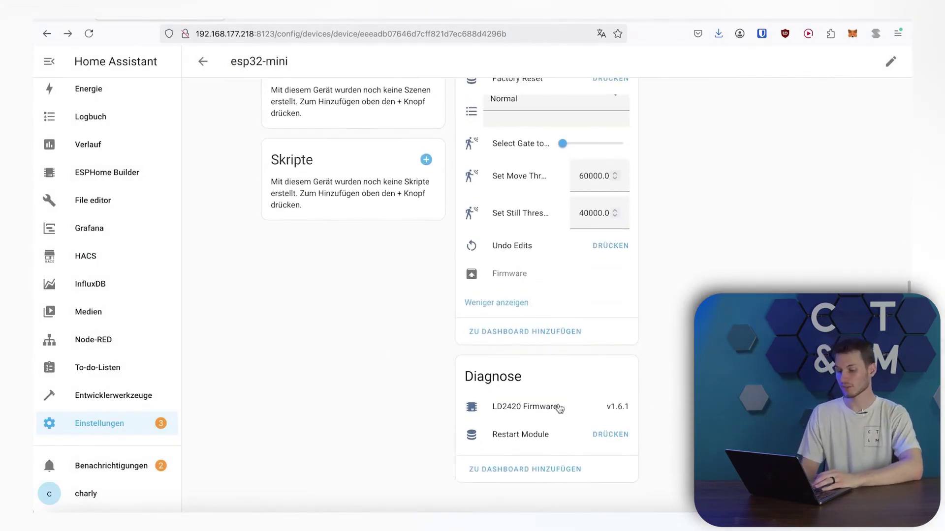
click(511, 407)
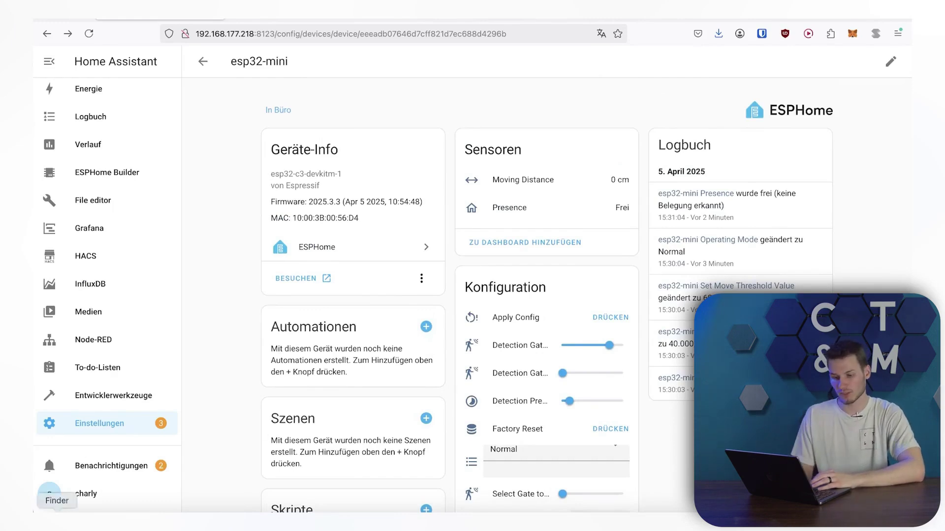
Step: Start a blank new automation from Automations & Scenes
click(88, 435)
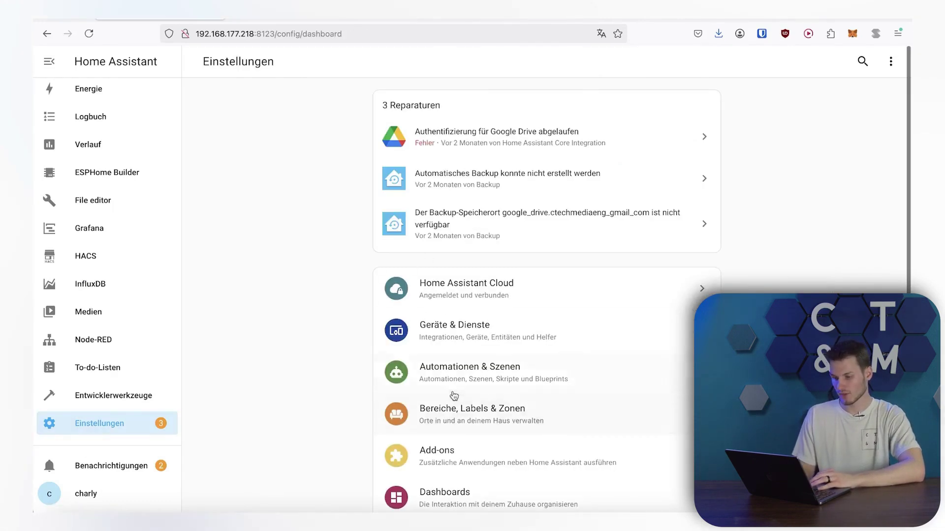
click(452, 387)
click(639, 365)
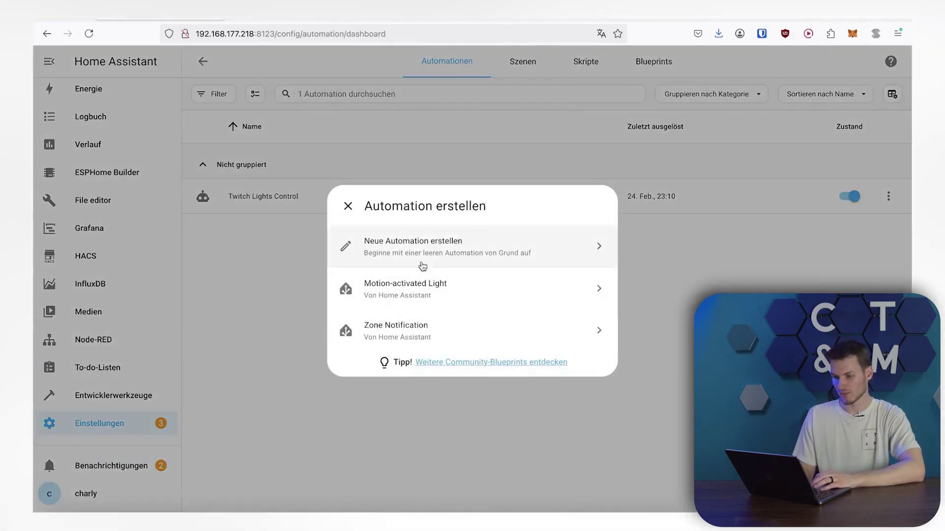
click(423, 266)
Step: Add device triggers for esp32-mini Presence becoming occupied and Moving Distance changing
click(303, 170)
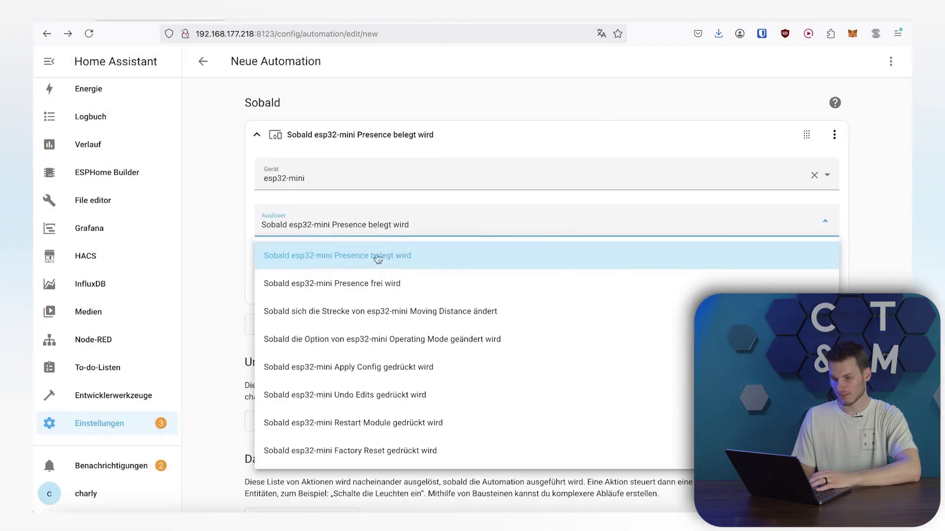
click(382, 255)
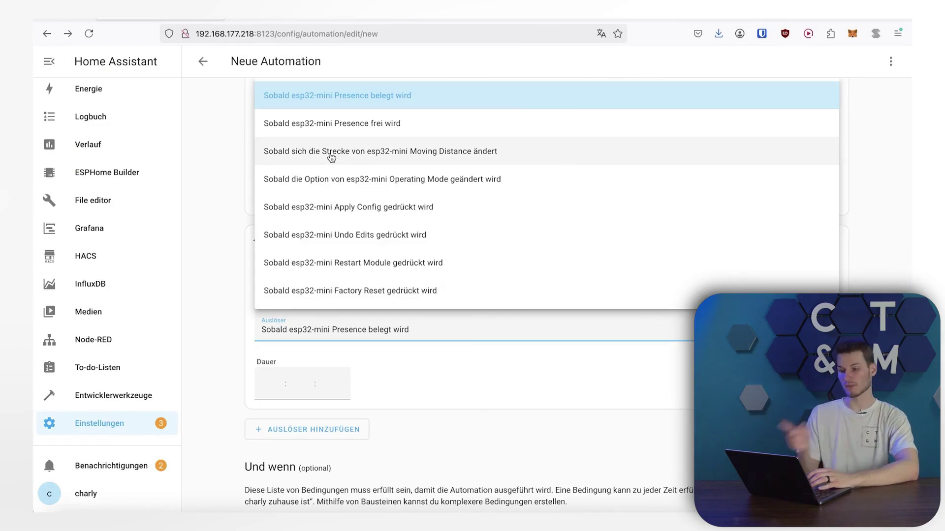
click(332, 153)
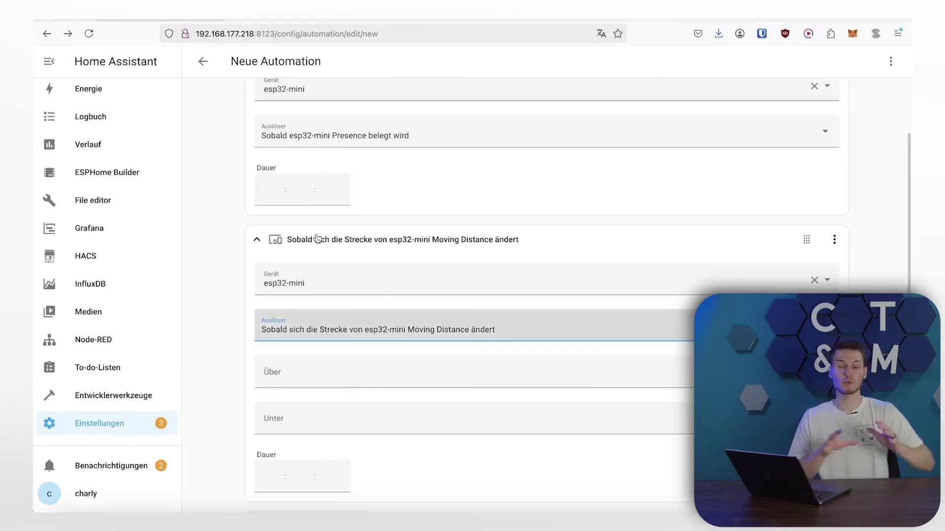